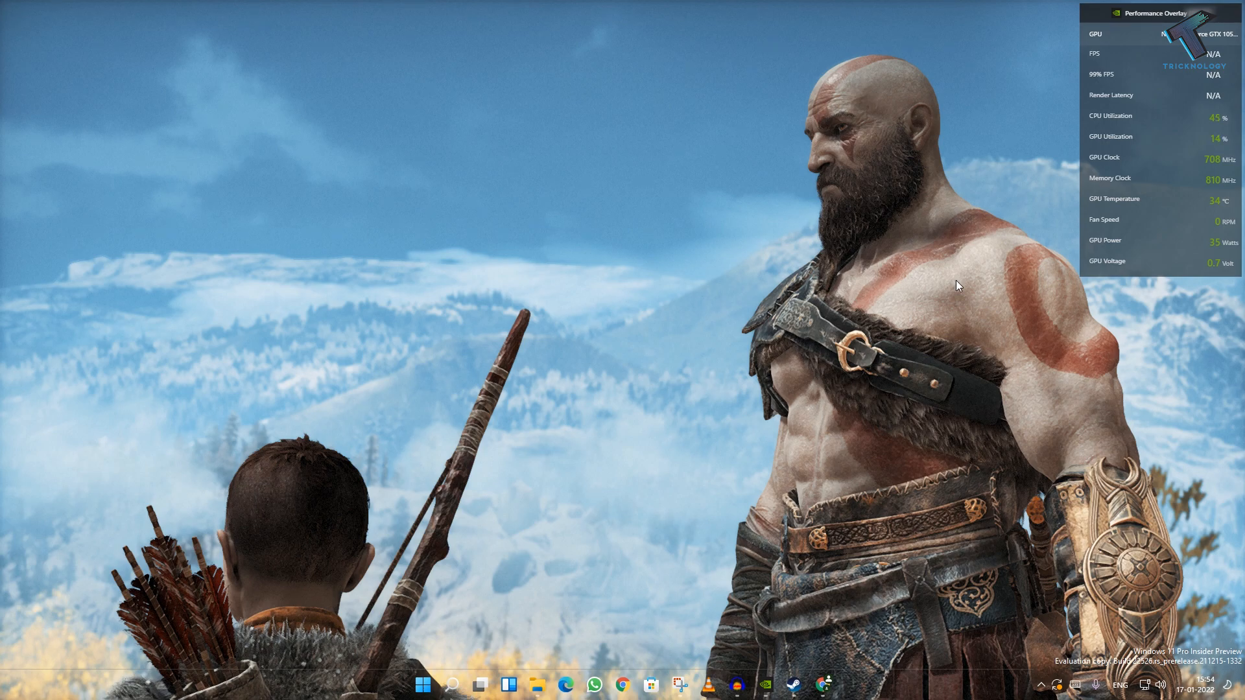
# Launch the installed GeForce Experience app from Windows search after revisiting its web page.
pyautogui.click(824, 685)
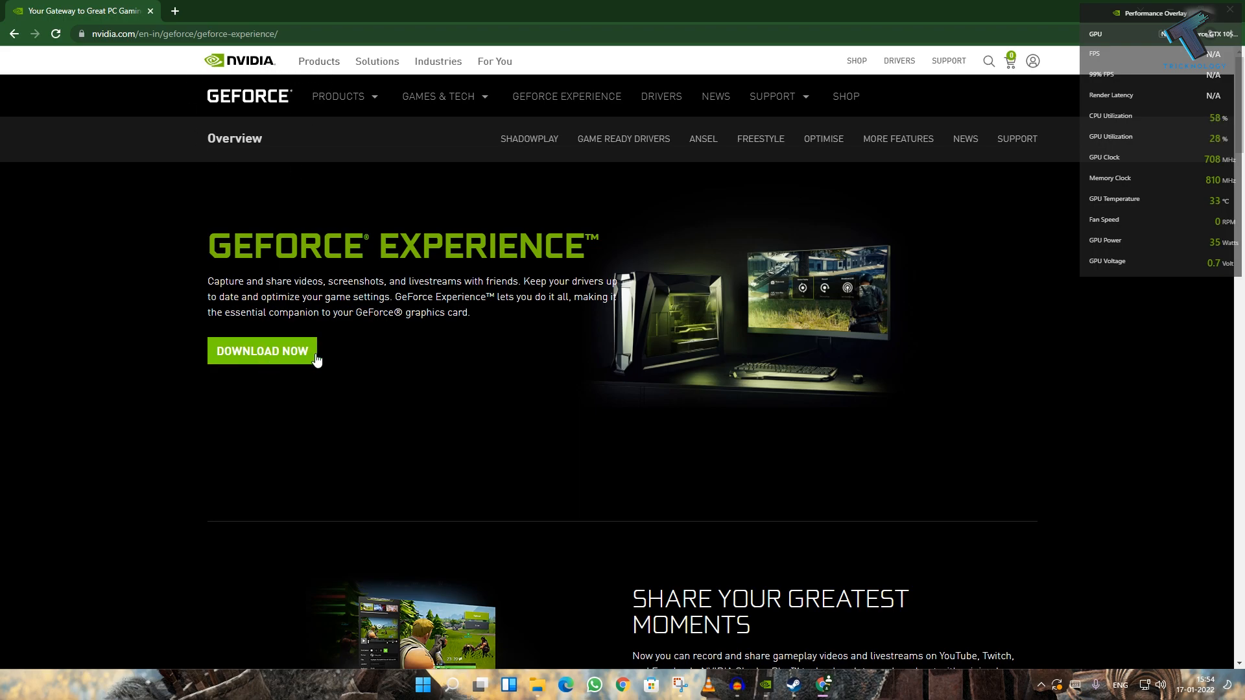
pyautogui.click(424, 686)
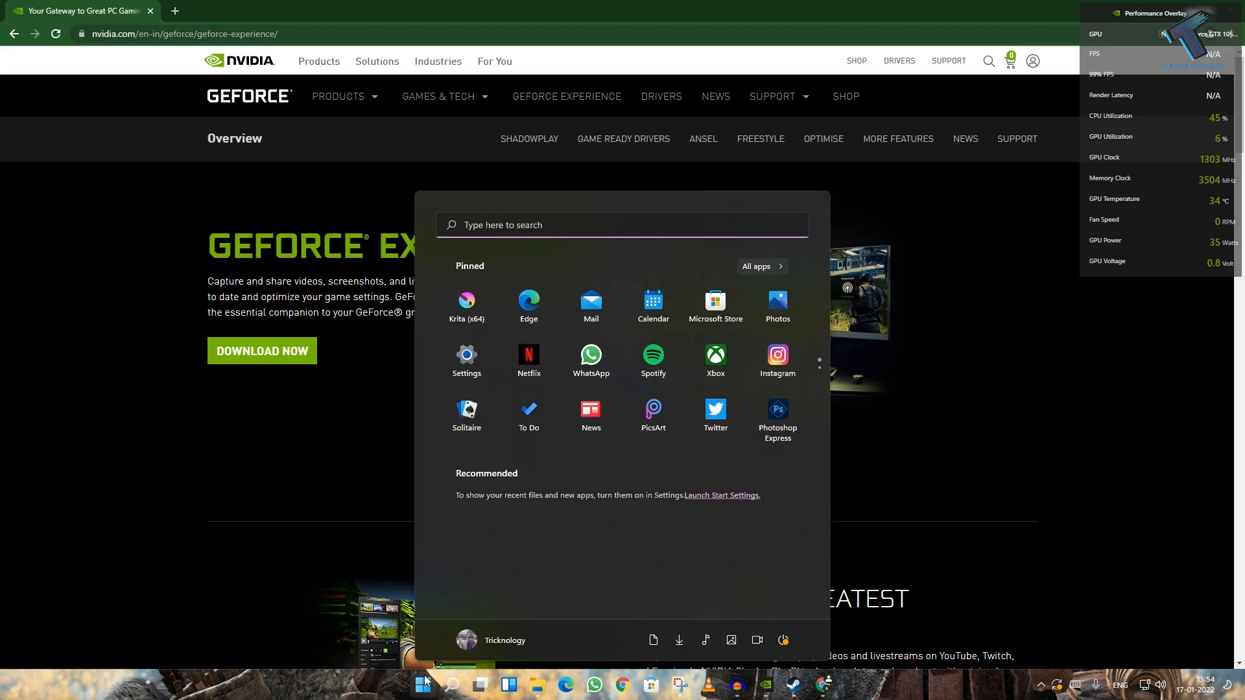
pyautogui.write('EX')
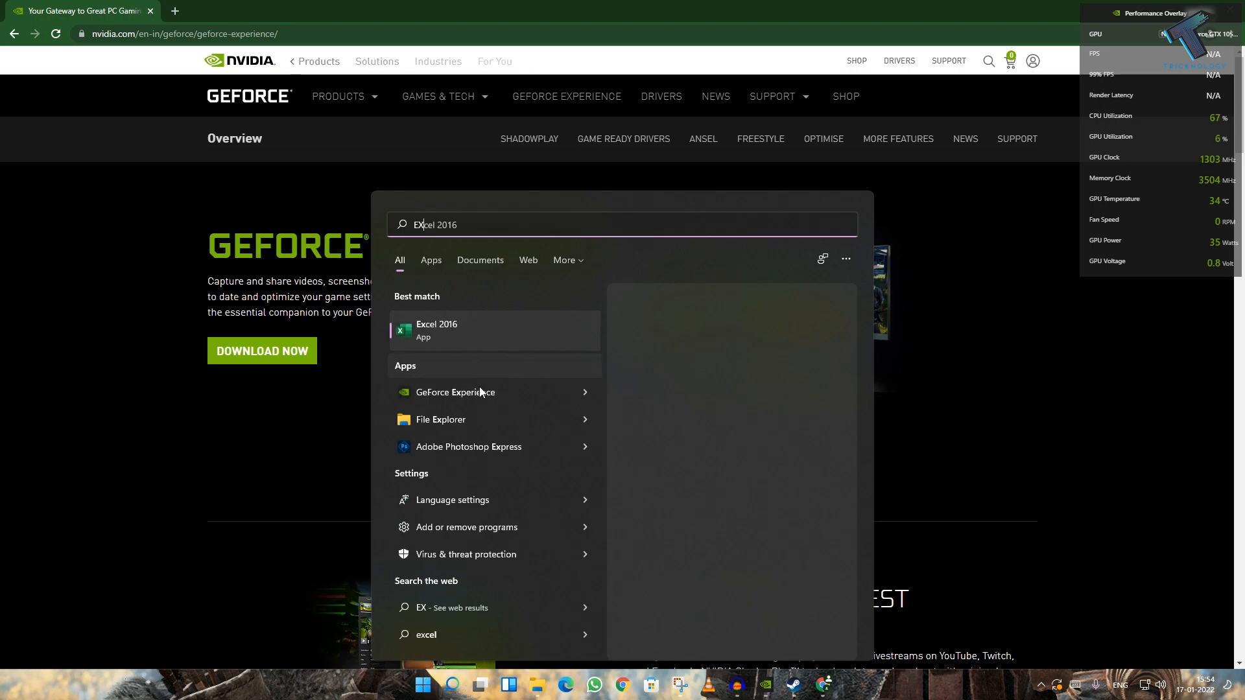
pyautogui.click(479, 393)
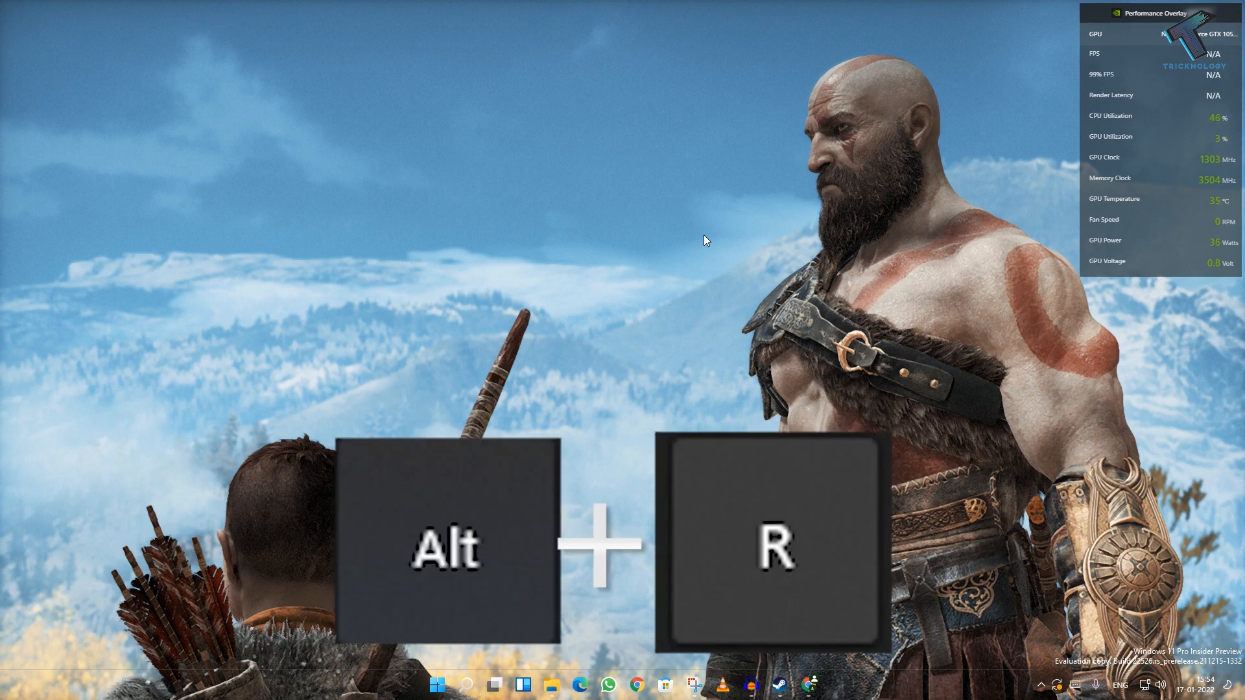
pyautogui.hotkey('alt', 'r')
pyautogui.hotkey('alt', 'r')
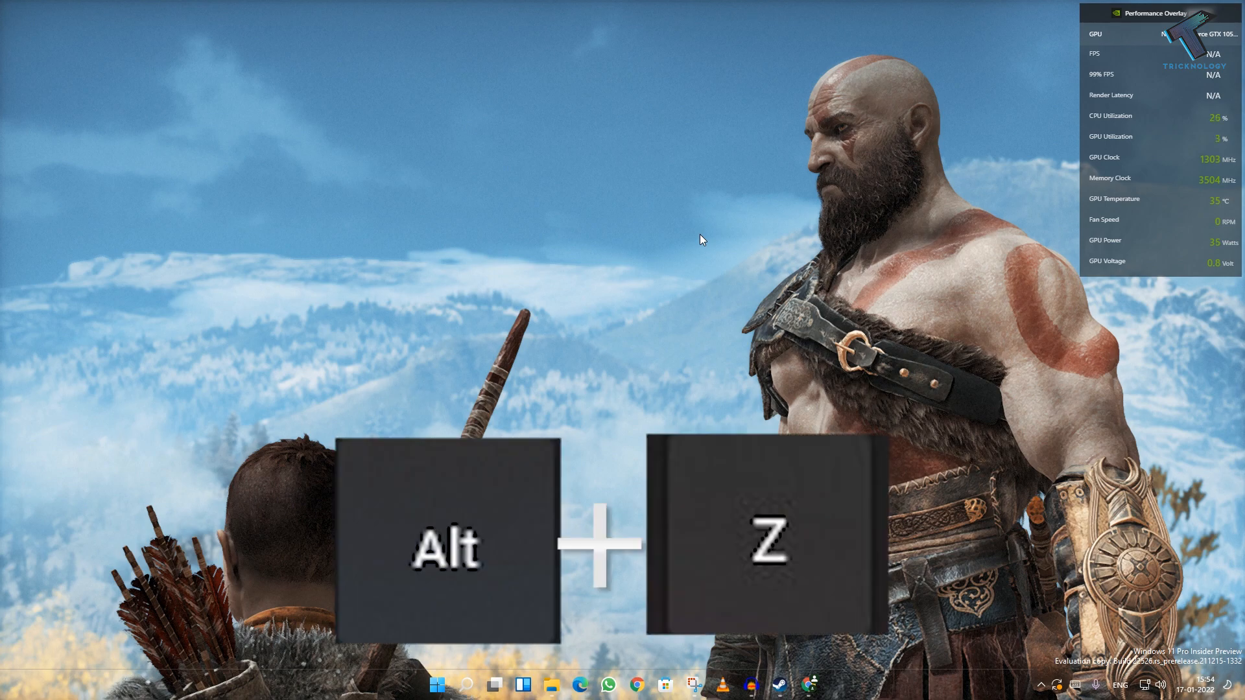
pyautogui.hotkey('alt', 'z')
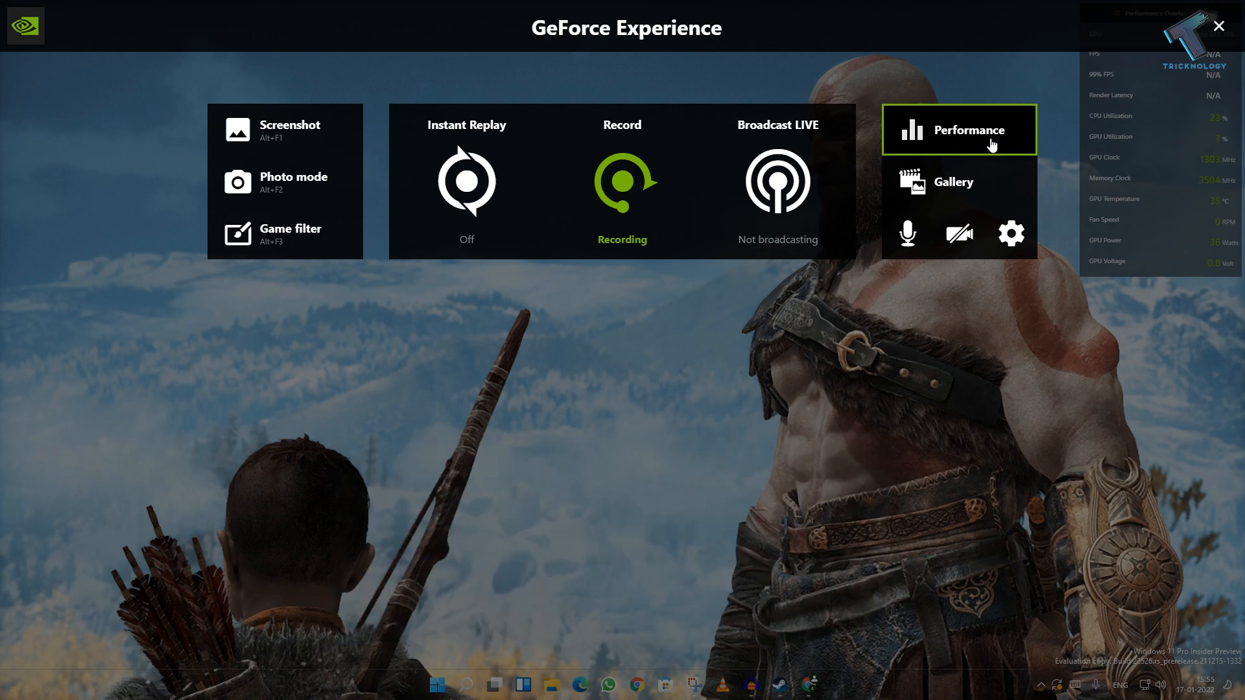
# Show the Performance panel's live GPU stats and bring up its HUD layout settings.
pyautogui.click(993, 145)
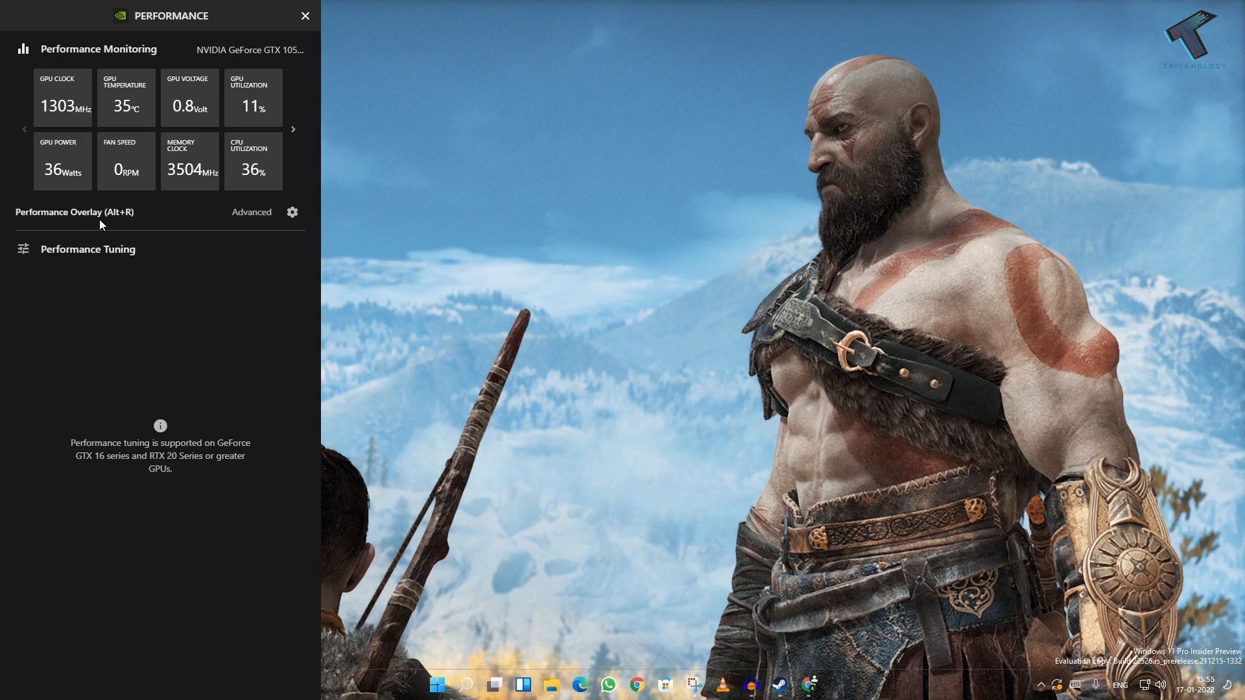
pyautogui.click(292, 212)
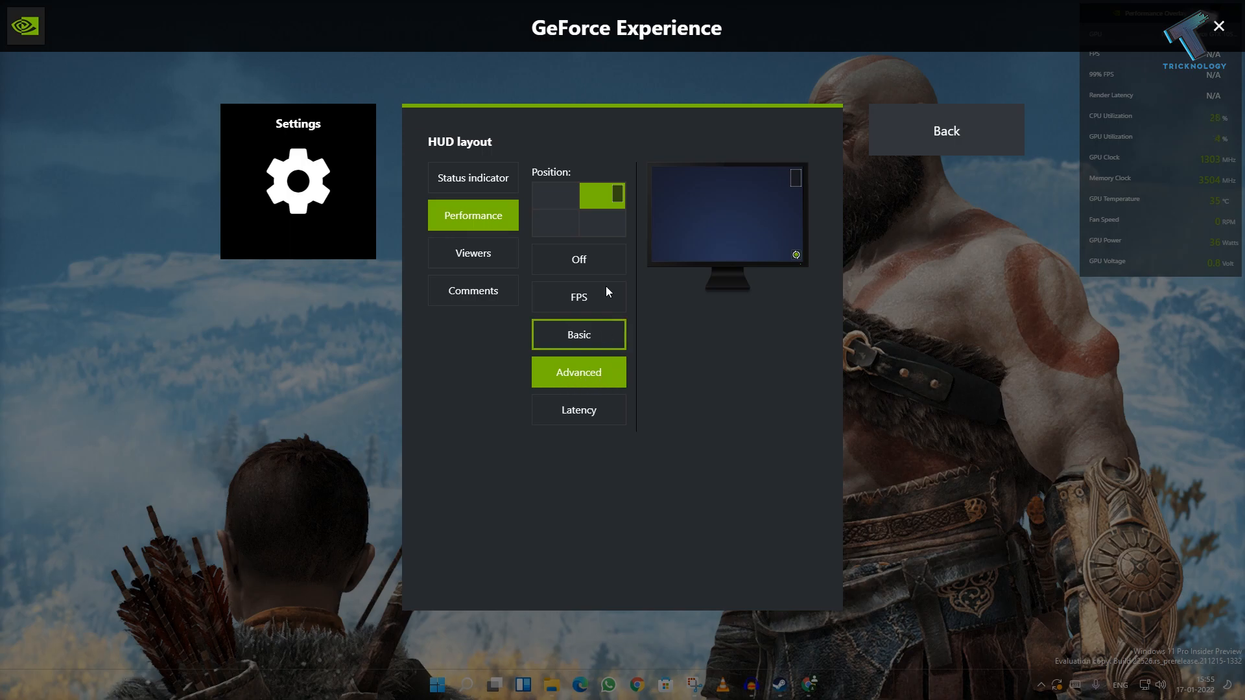
# Cycle the Advanced overlay through the corners, leave it top-left, and close the overlay with Alt+Z.
pyautogui.click(564, 201)
pyautogui.click(555, 224)
pyautogui.click(604, 223)
pyautogui.click(601, 198)
pyautogui.click(557, 198)
pyautogui.click(558, 227)
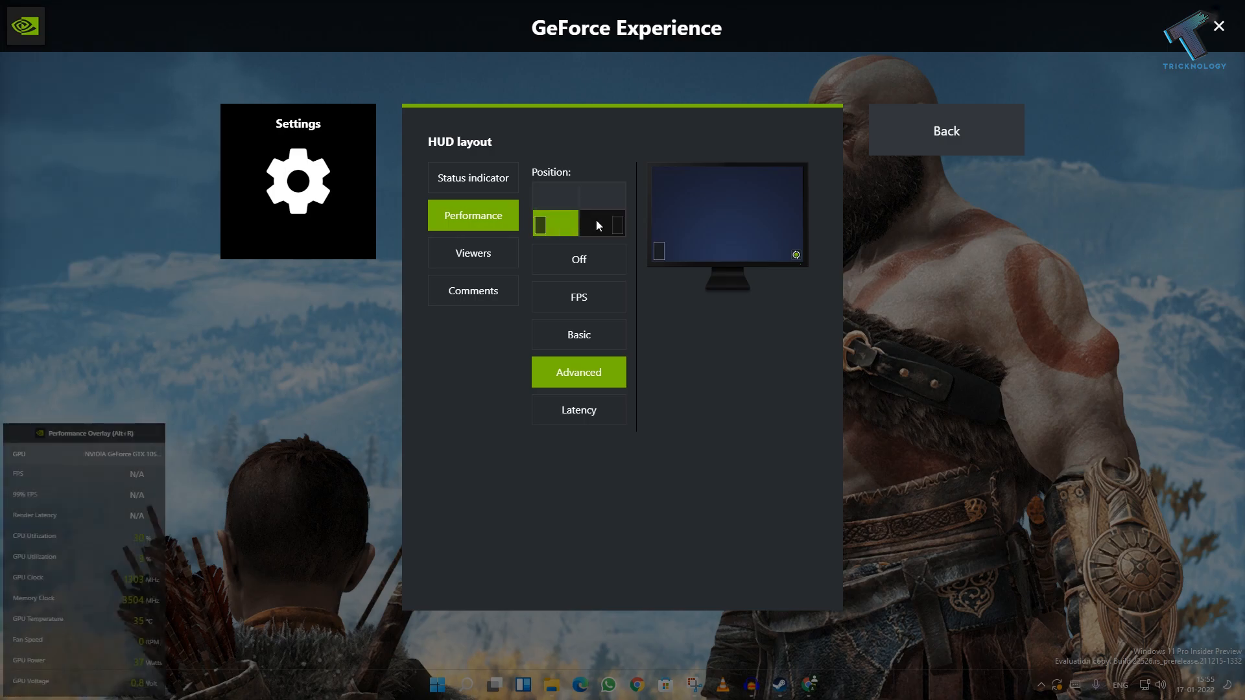
pyautogui.click(597, 221)
pyautogui.click(602, 201)
pyautogui.click(559, 199)
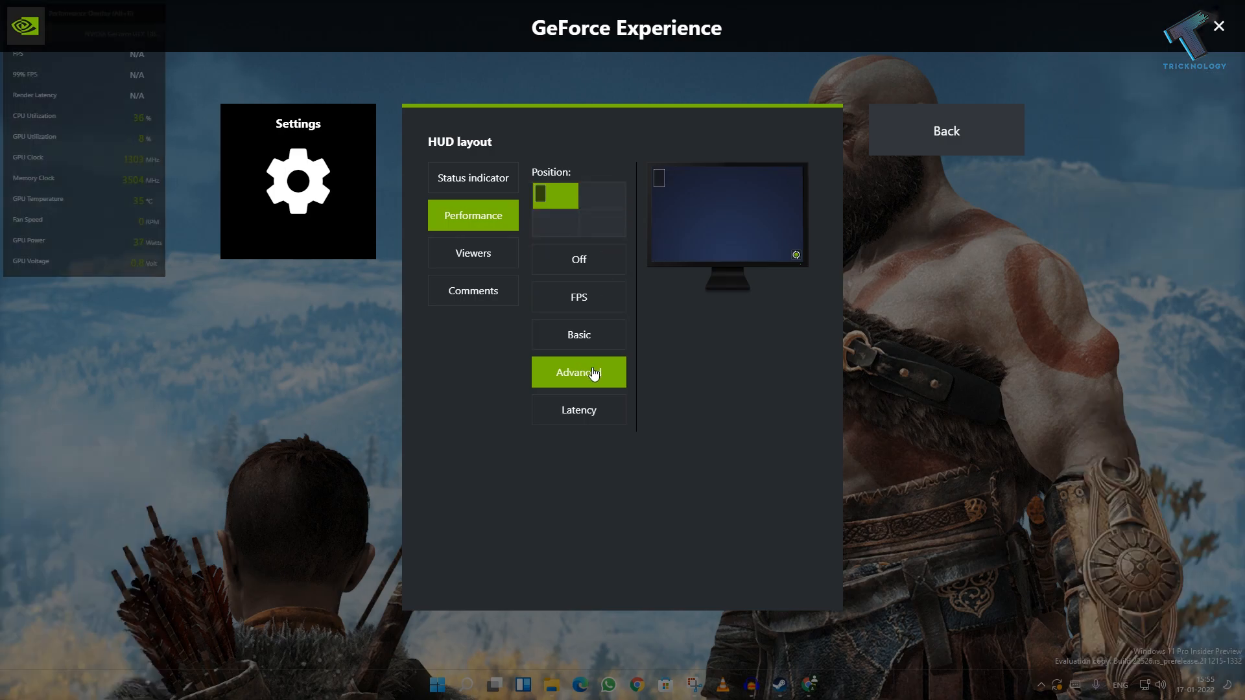
pyautogui.hotkey('alt', 'z')
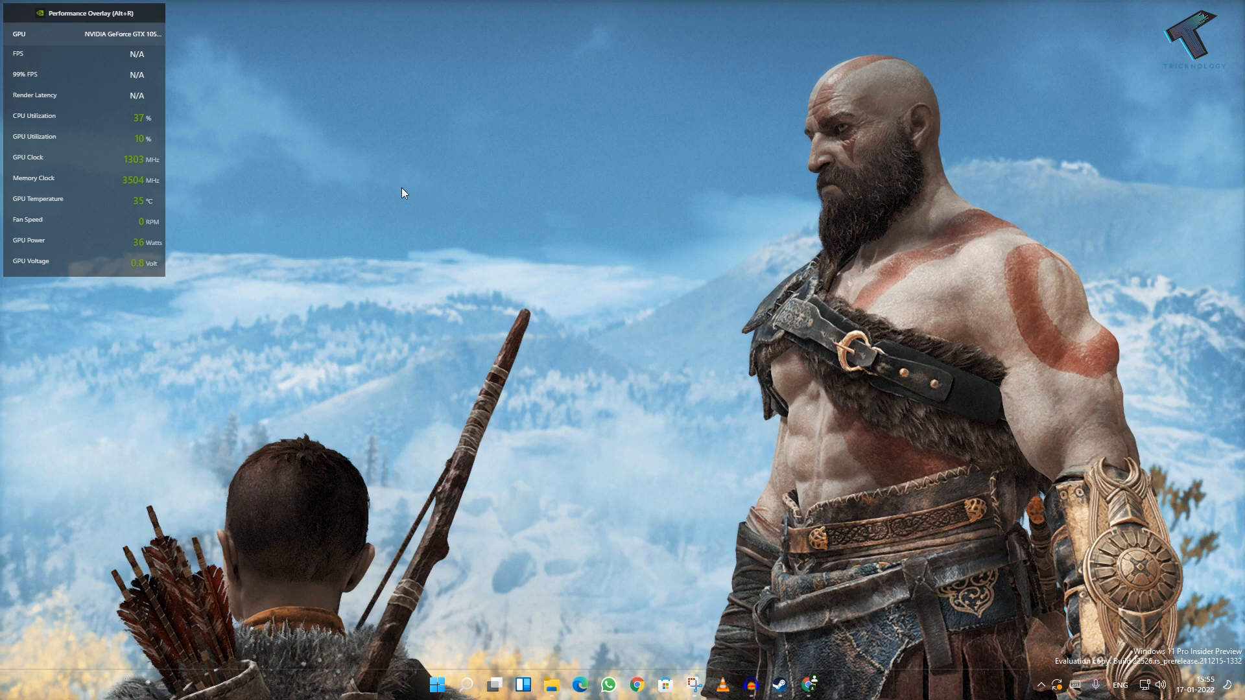